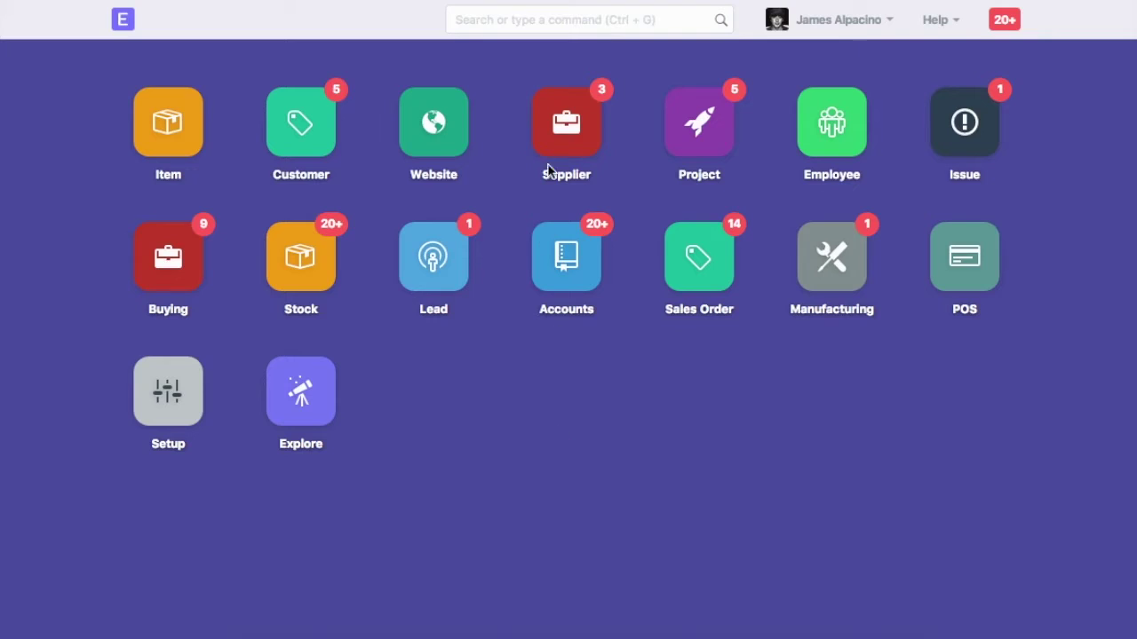
# Step: Focus the desk's Awesome Bar search field to look up a page
pyautogui.click(563, 18)
# Step: Open the Chart of Accounts via 'chart o' with Rio Solutions as the company
pyautogui.write('chart o')
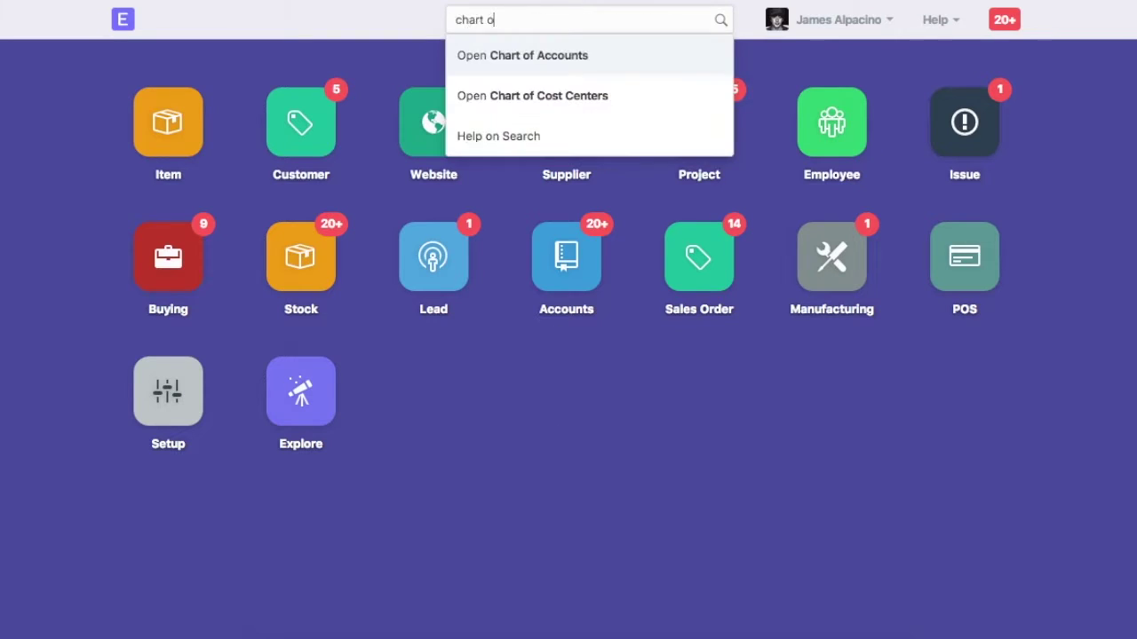
pyautogui.click(542, 55)
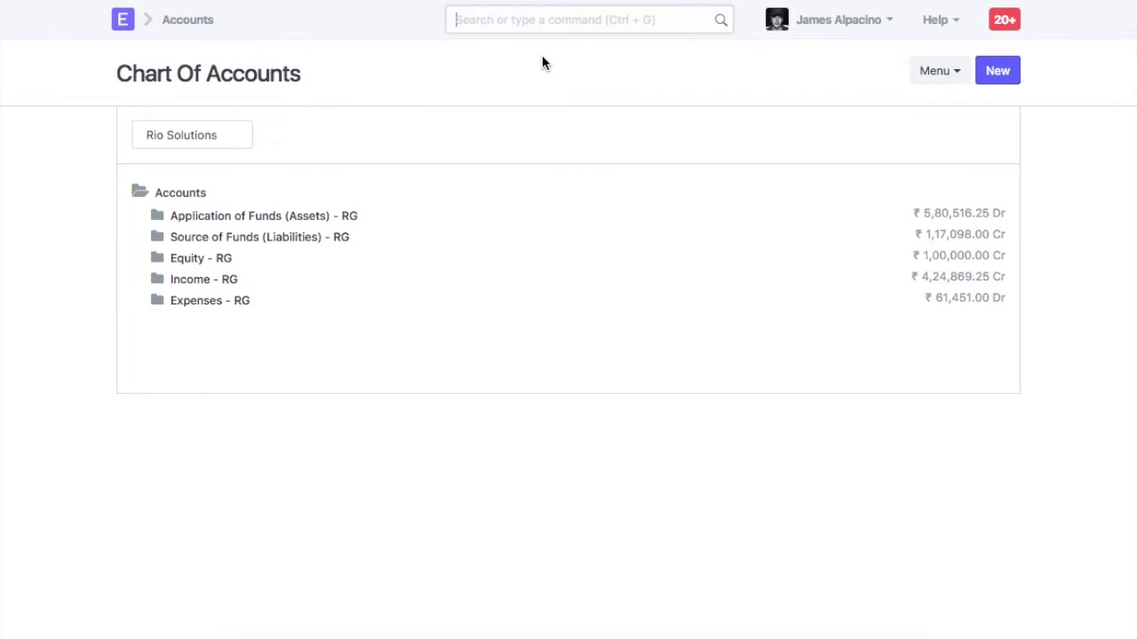
pyautogui.click(224, 135)
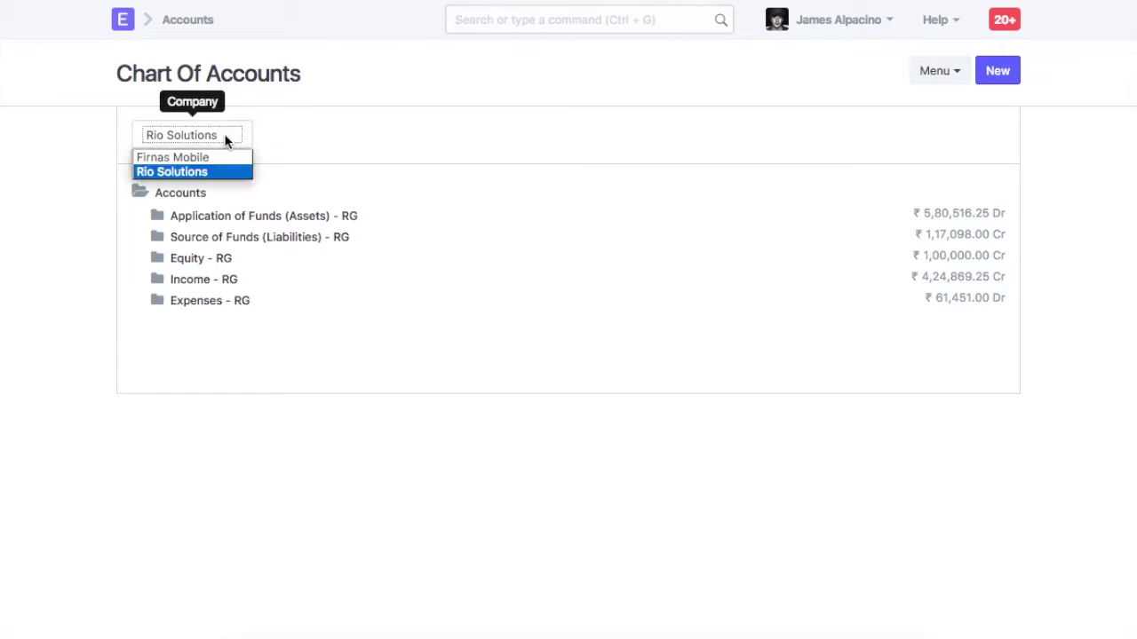
pyautogui.click(216, 173)
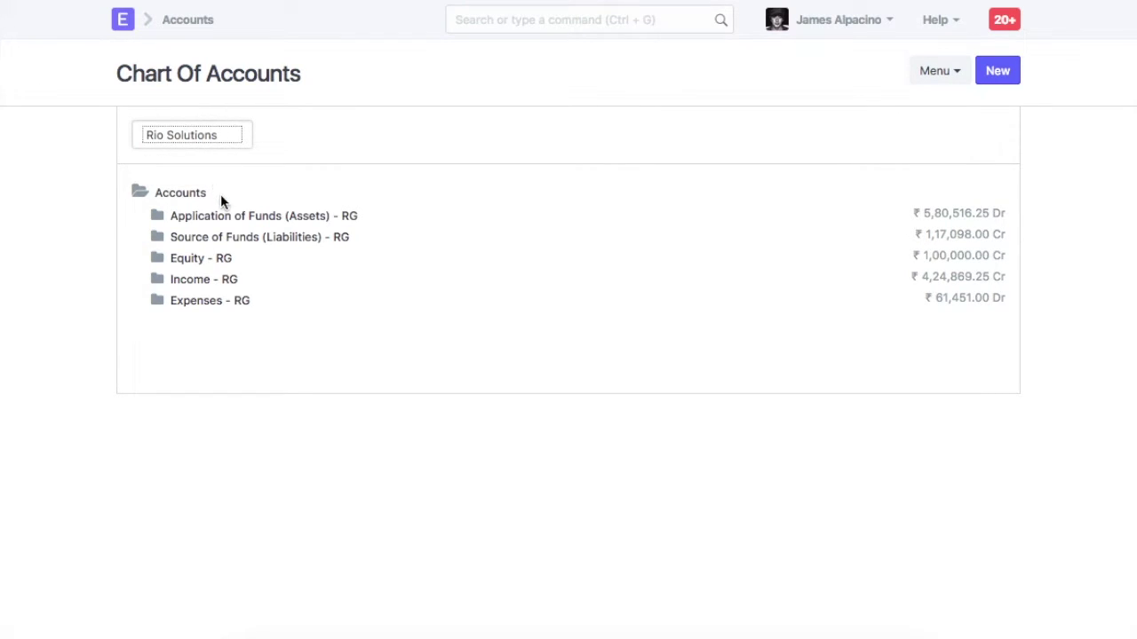
# Step: Expand Application of Funds > Current Assets > Accounts Receivable and Bank Accounts
pyautogui.click(160, 219)
pyautogui.click(176, 242)
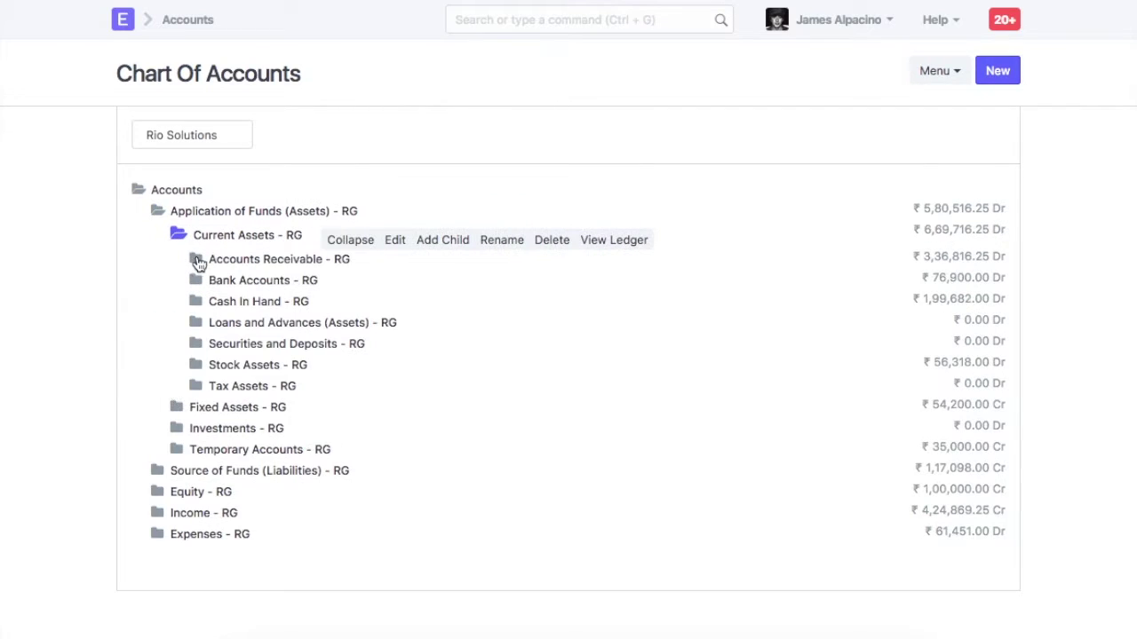
pyautogui.click(196, 260)
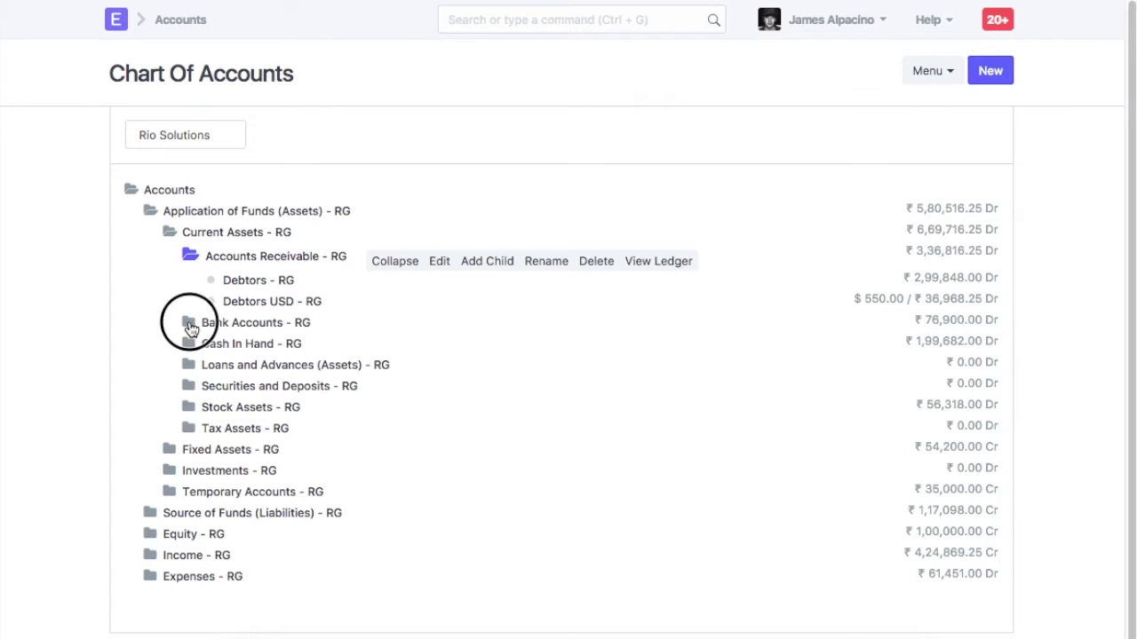
pyautogui.click(190, 322)
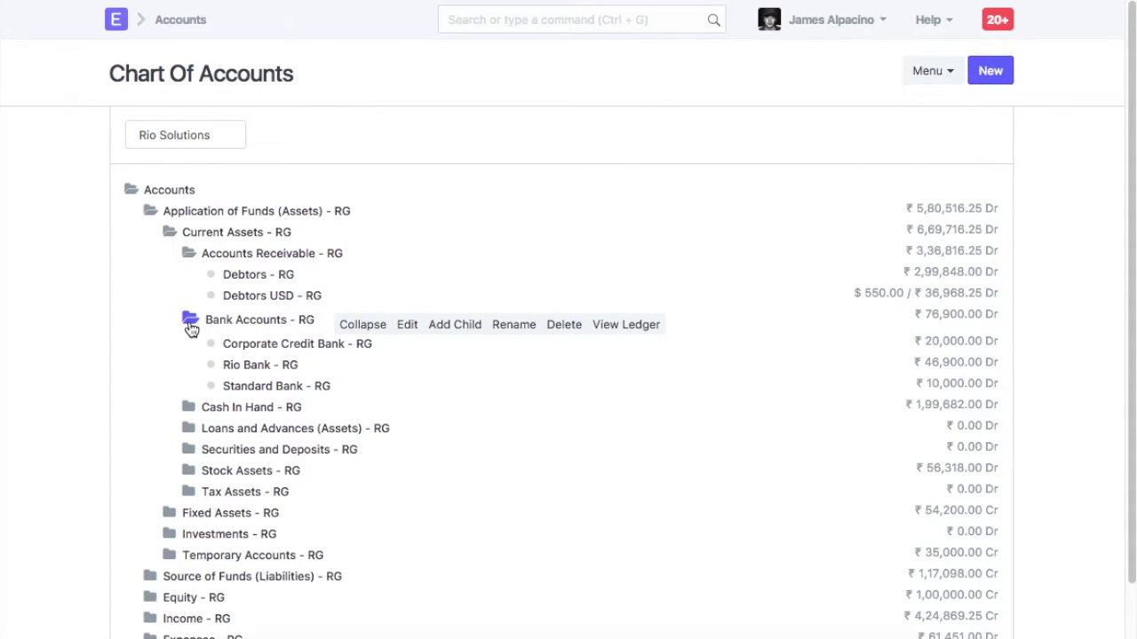
# Step: Create Industrial Bank under Bank Accounts as a non-group Bank-type ledger with default currency
pyautogui.click(467, 327)
pyautogui.write('In')
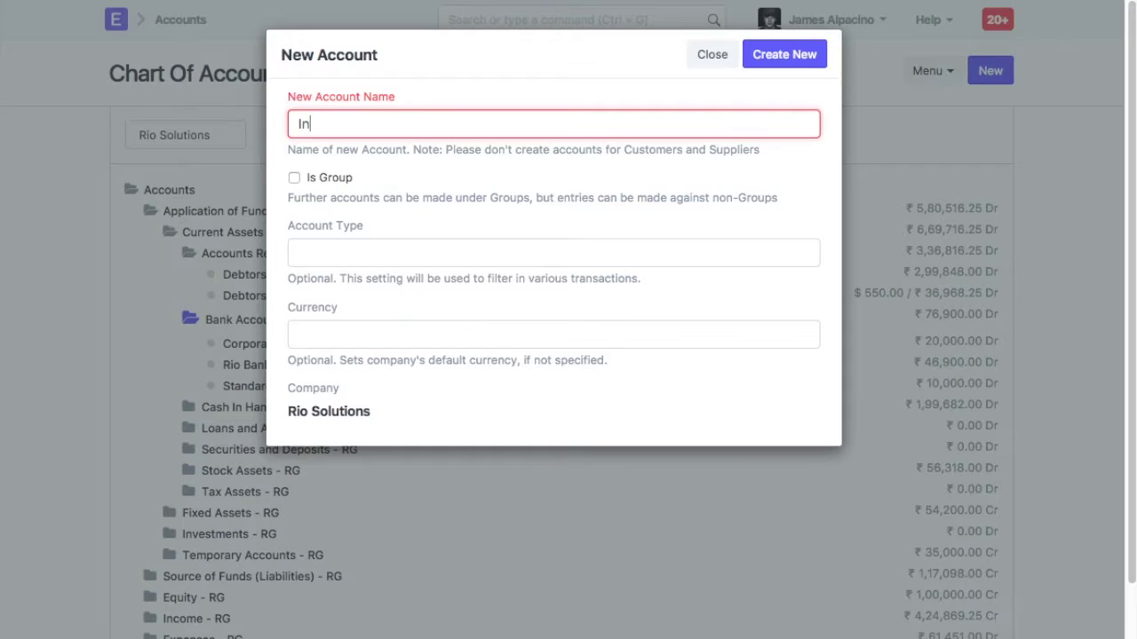
pyautogui.write('dustrial ')
pyautogui.write('Bank')
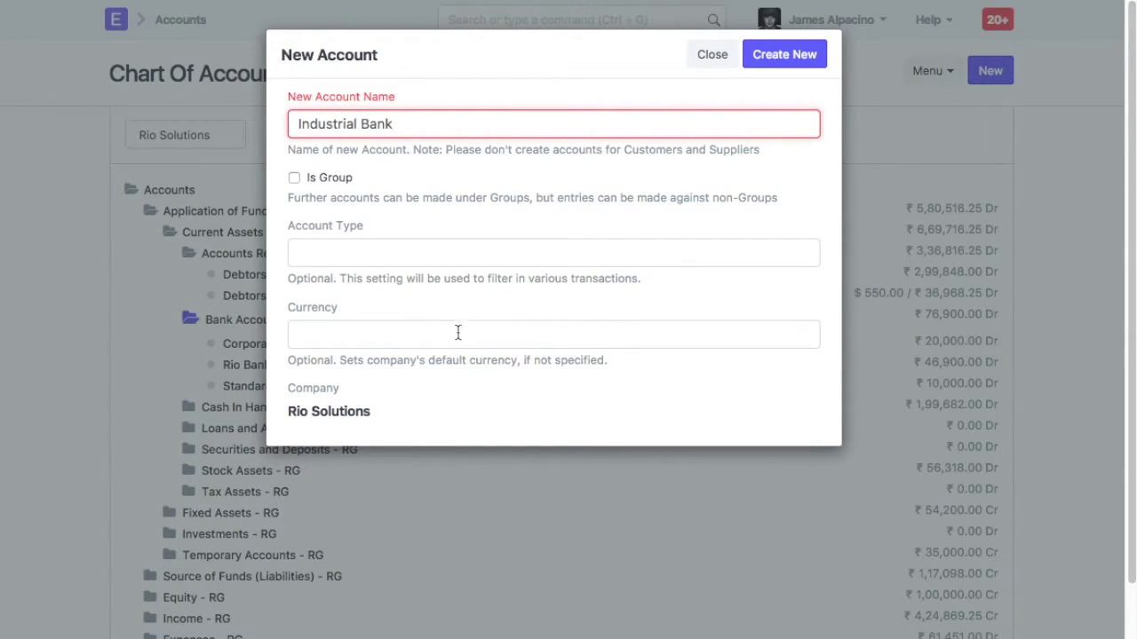
pyautogui.click(296, 179)
pyautogui.click(295, 179)
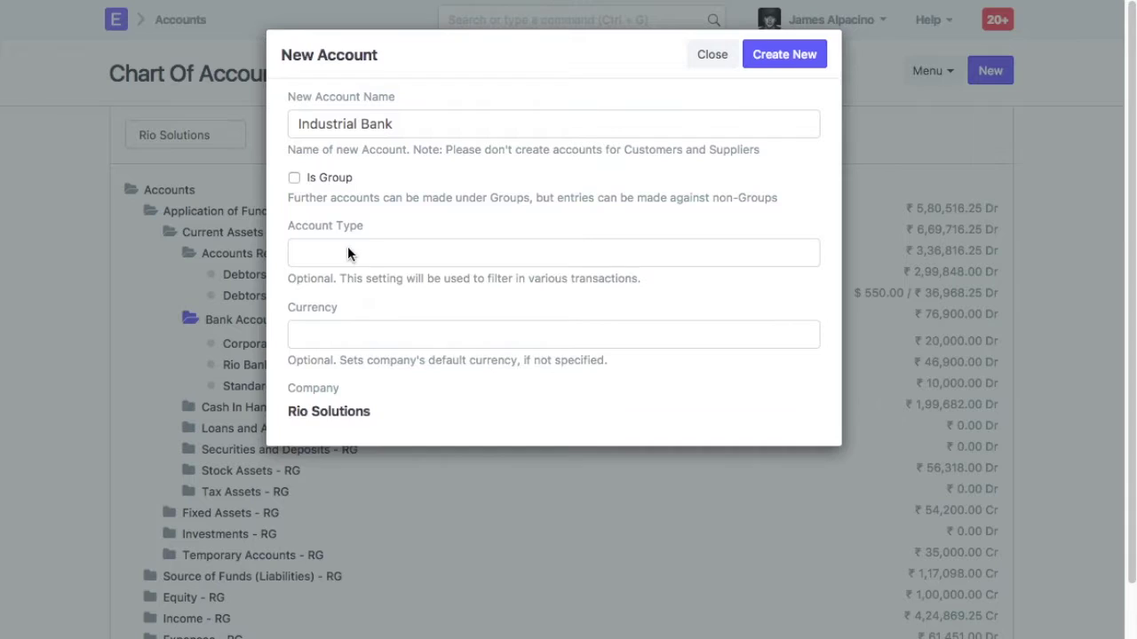
pyautogui.click(348, 252)
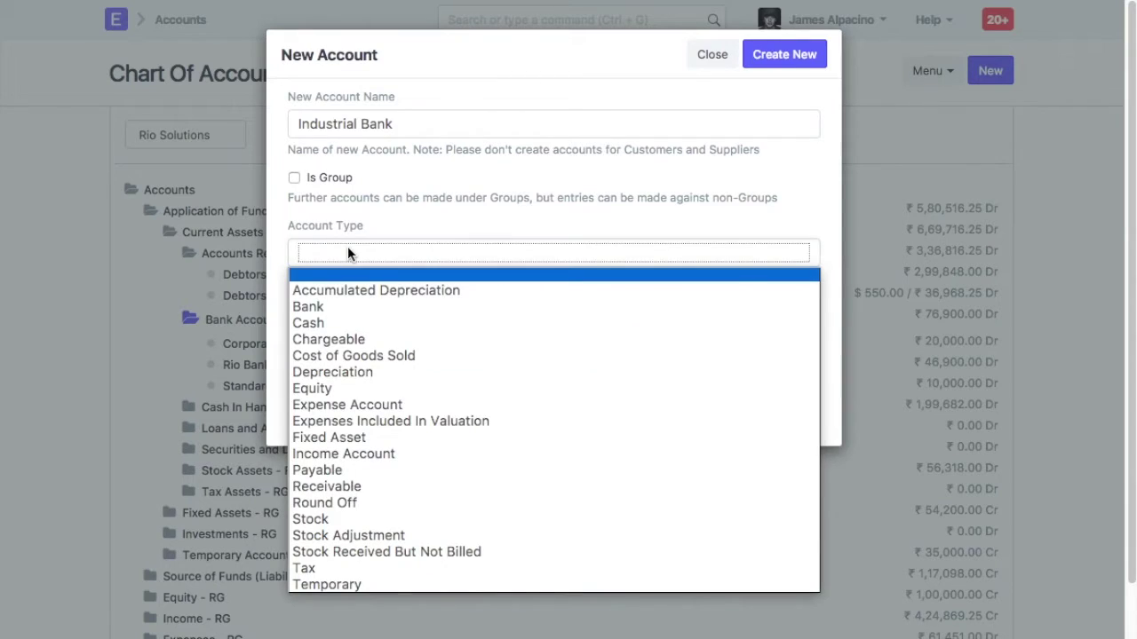
pyautogui.click(347, 306)
pyautogui.click(358, 342)
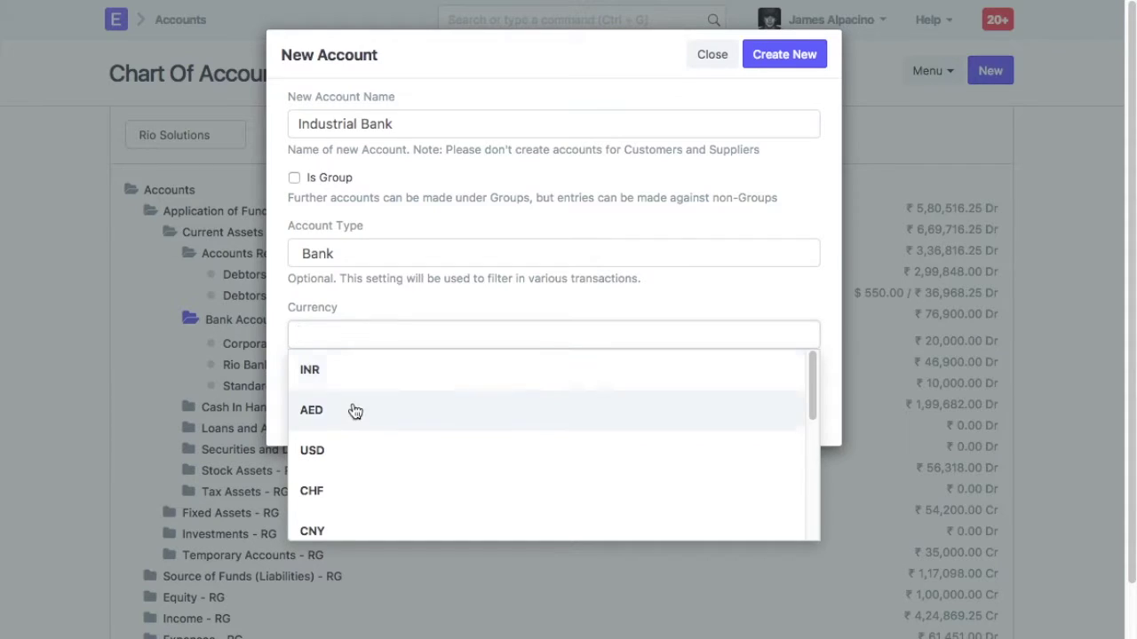
pyautogui.click(358, 313)
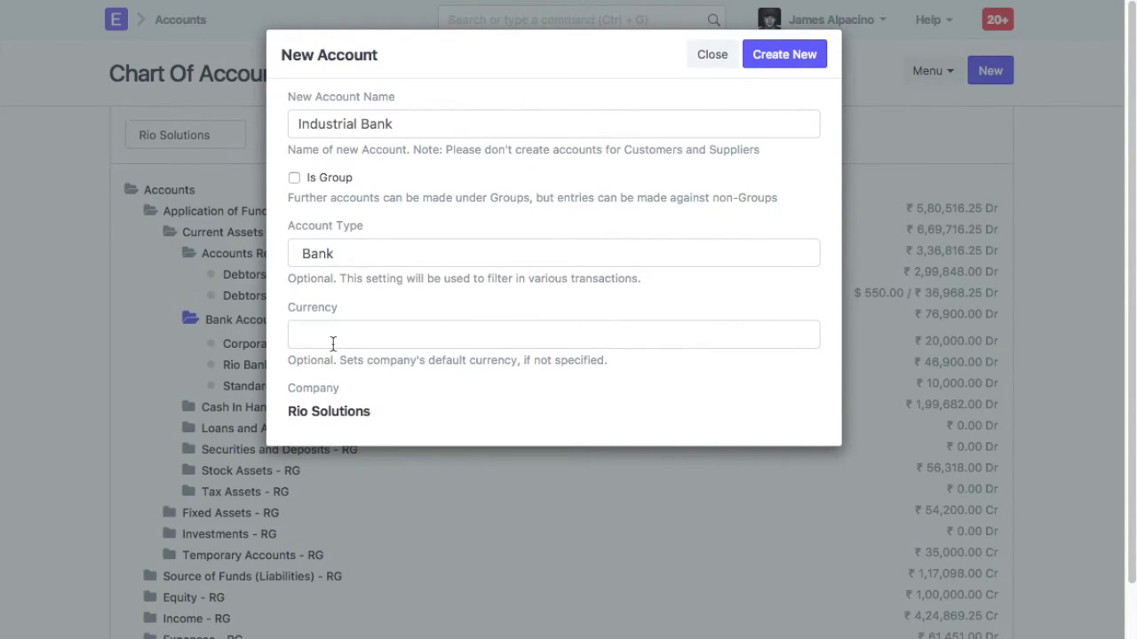
pyautogui.click(787, 54)
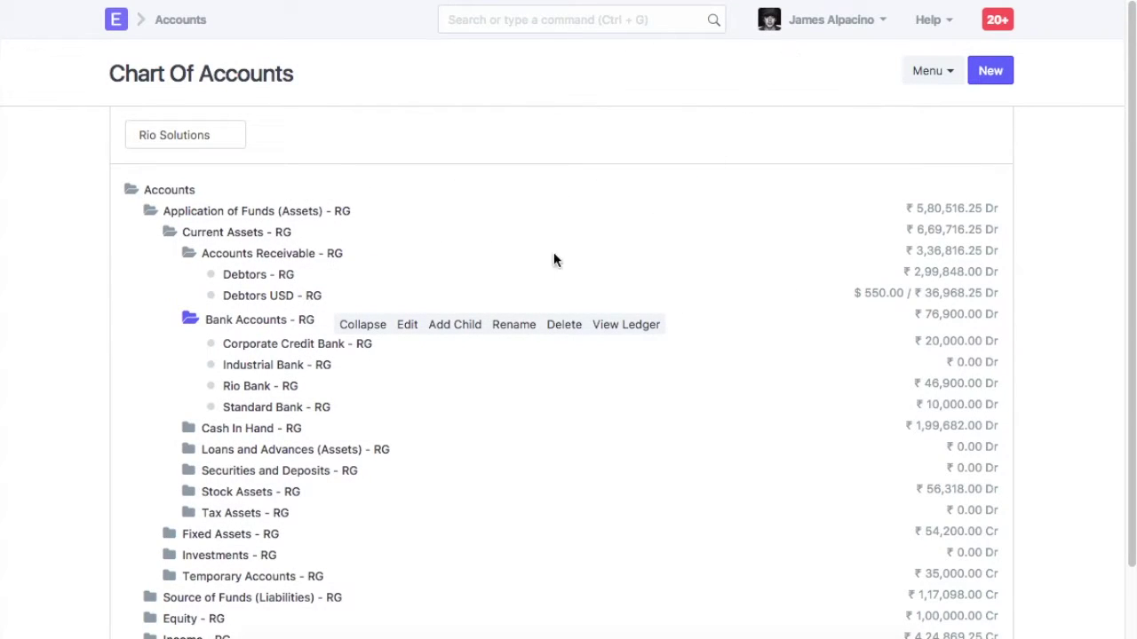
# Step: Add a Transportation Expenses ledger under Expenses > Indirect Expenses and locate it in the tree
pyautogui.click(279, 365)
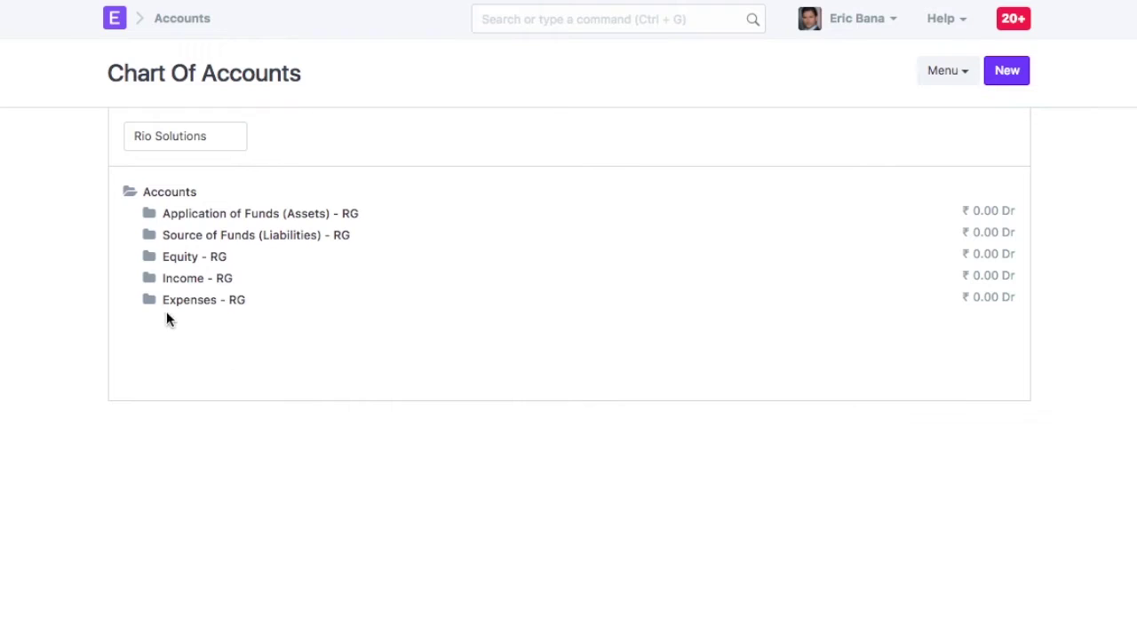
pyautogui.click(153, 303)
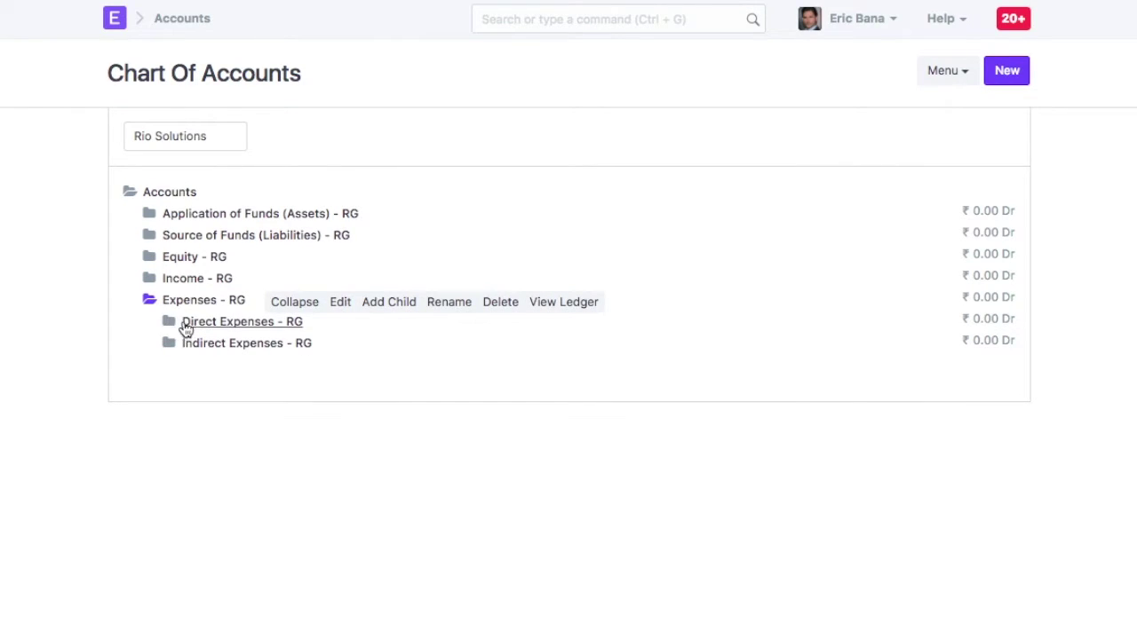
pyautogui.click(168, 346)
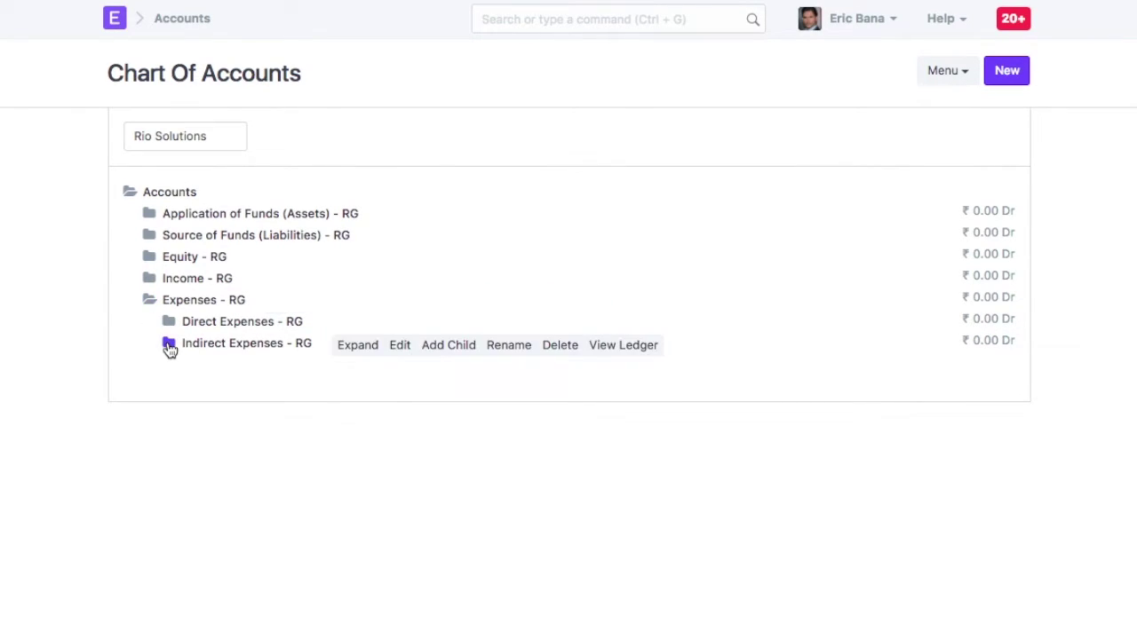
pyautogui.click(439, 348)
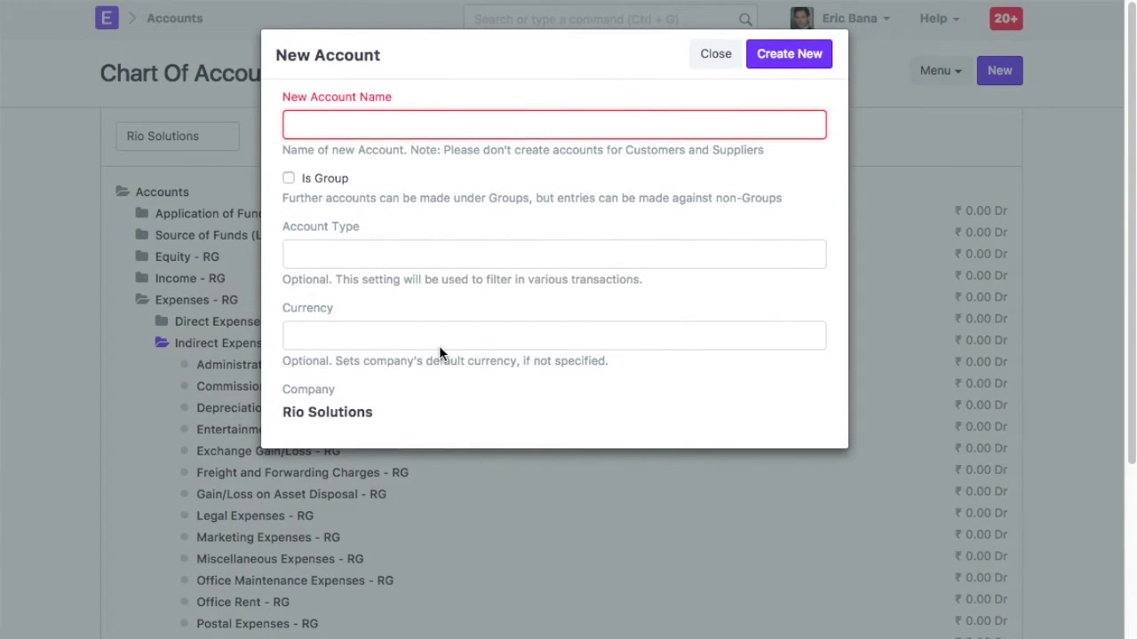
pyautogui.write('Transportation ')
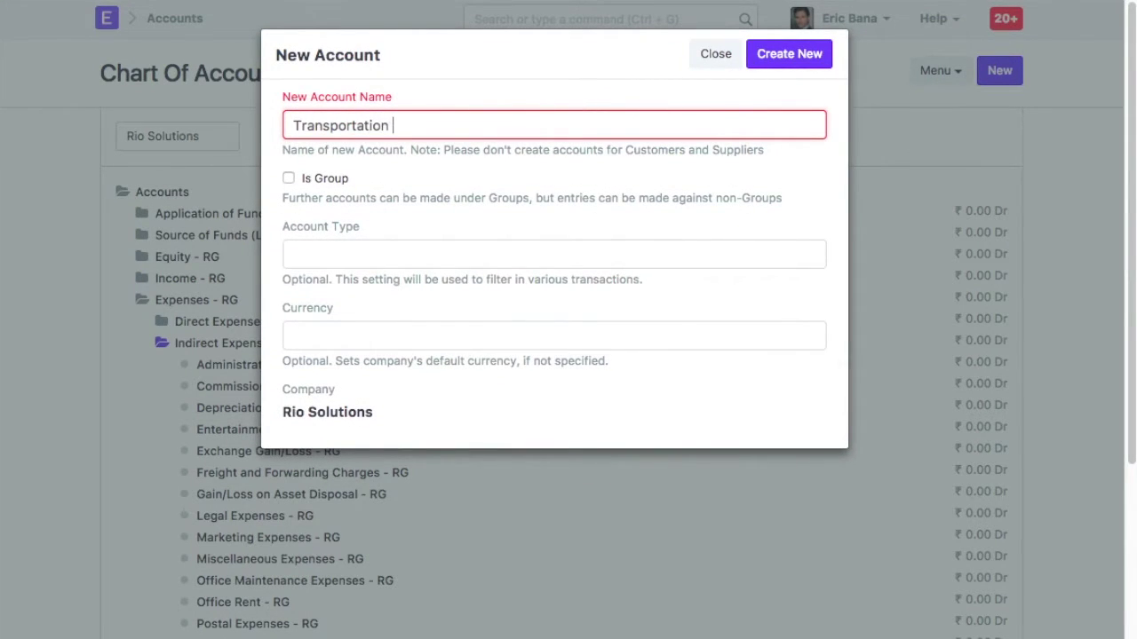
pyautogui.write('Expenses')
pyautogui.click(795, 55)
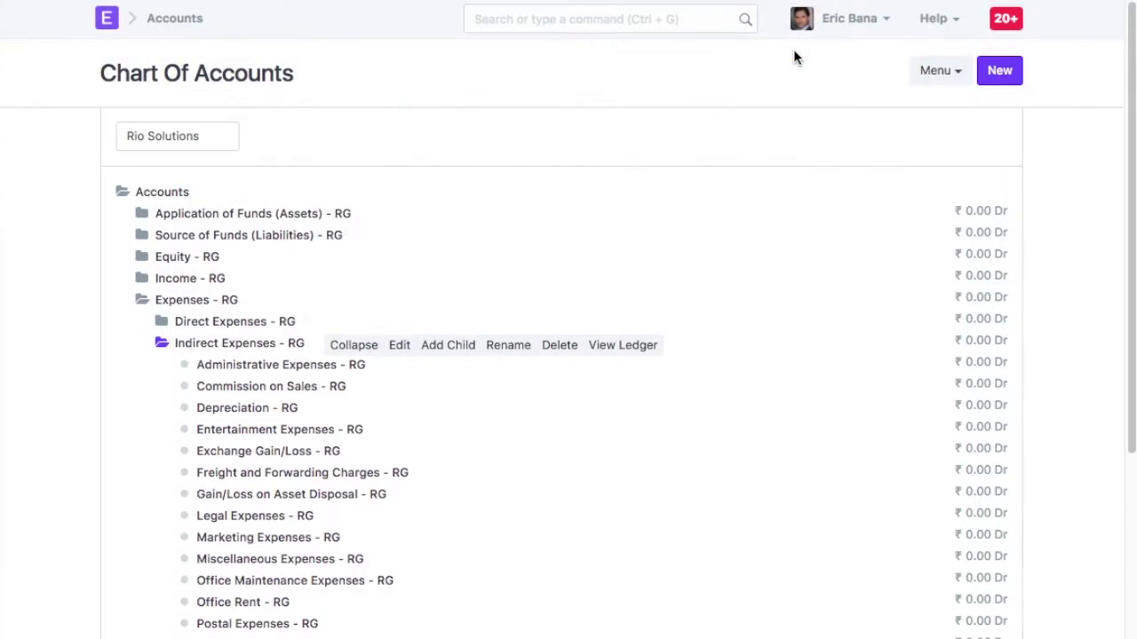
pyautogui.scroll(-3, 576, 396)
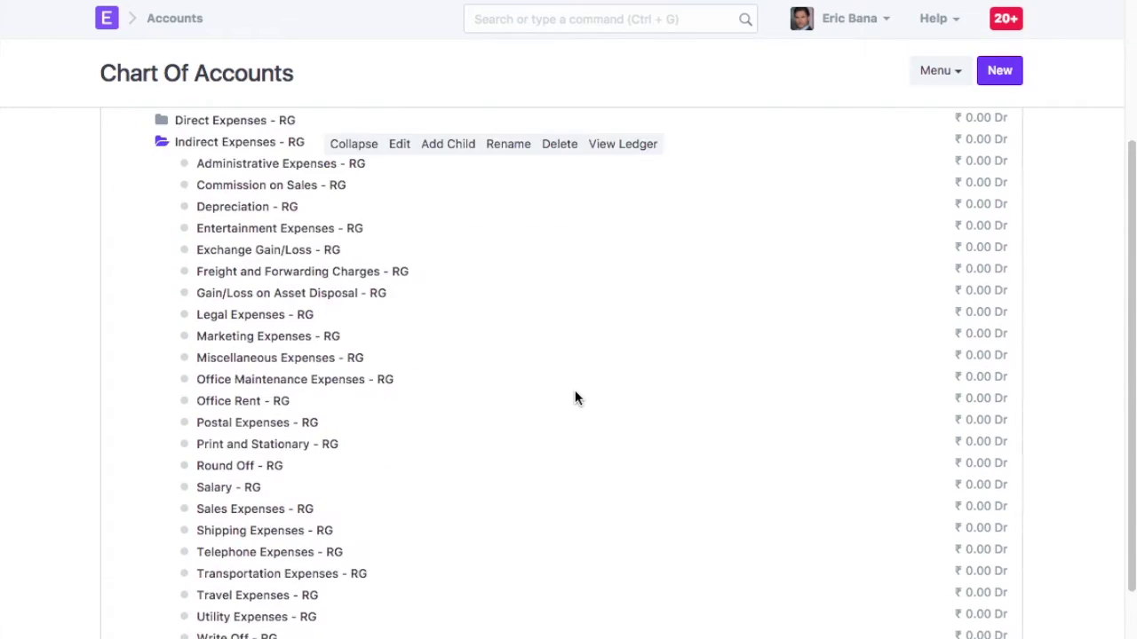
pyautogui.scroll(-1, 576, 396)
pyautogui.click(306, 480)
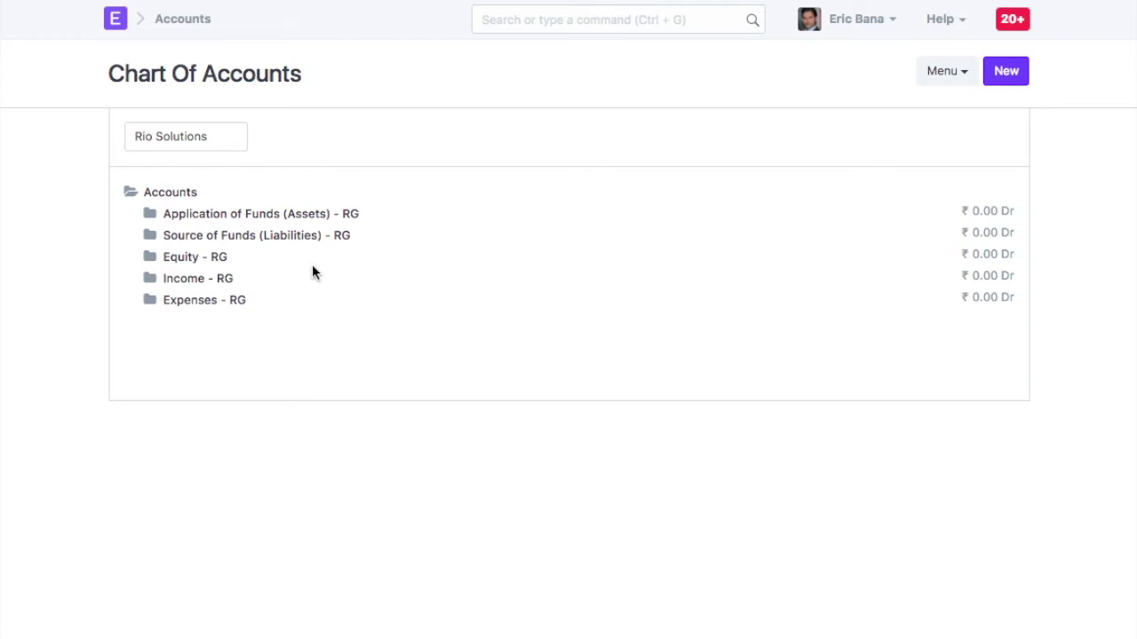
# Step: Under Current Liabilities > Duties and Taxes, create GST 12 as a Tax account with rate 12
pyautogui.click(151, 236)
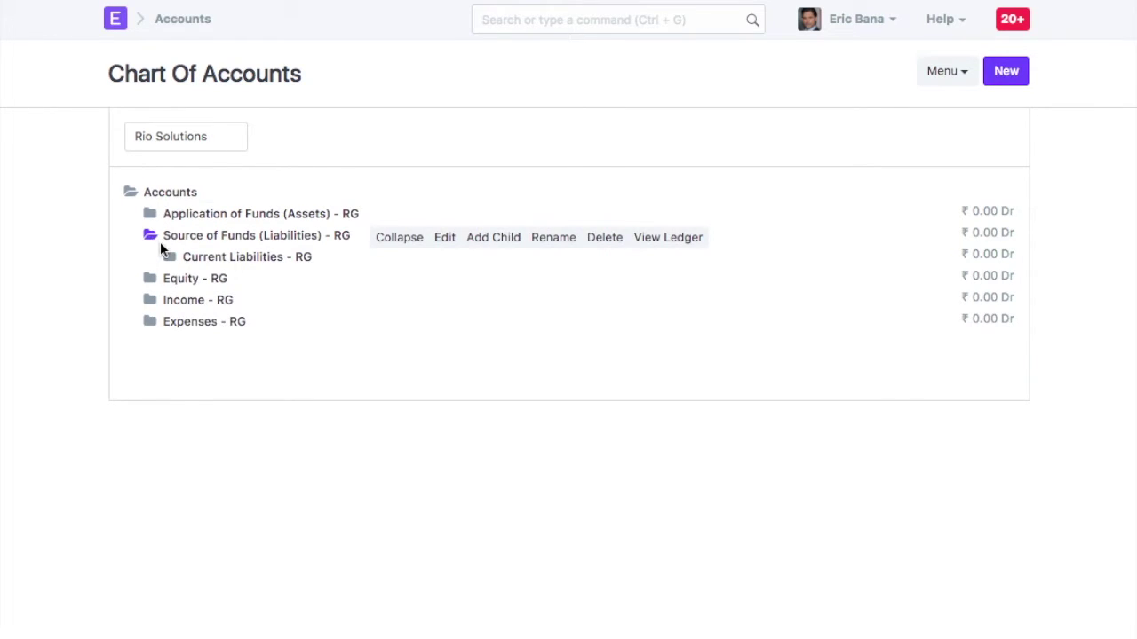
pyautogui.click(171, 260)
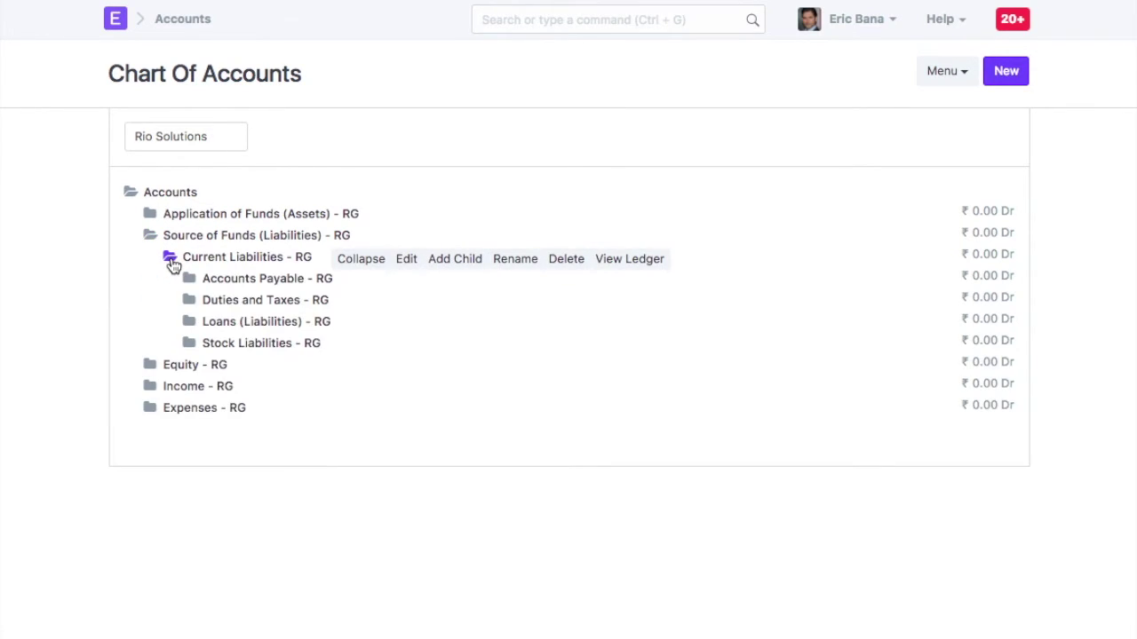
pyautogui.click(191, 302)
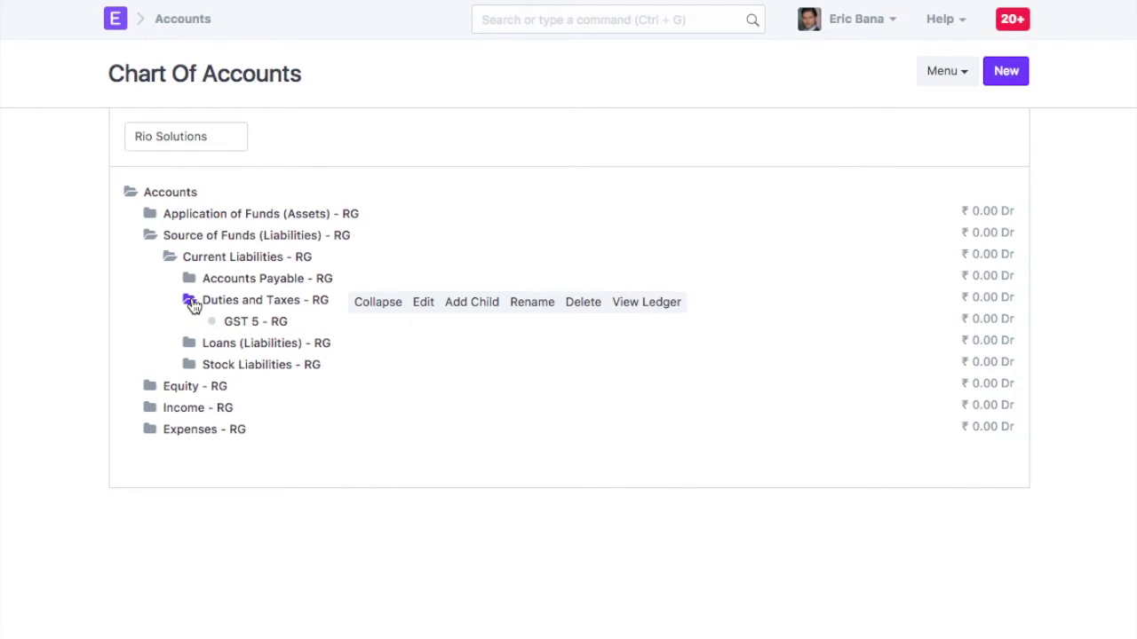
pyautogui.click(476, 302)
pyautogui.write('GST ')
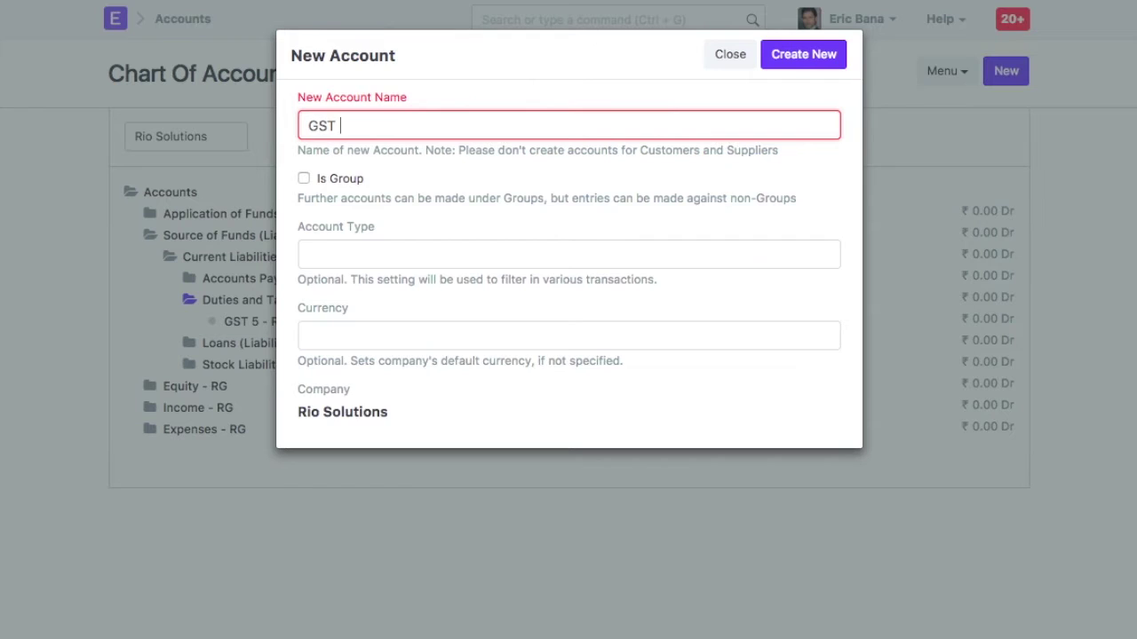
pyautogui.write('12')
pyautogui.click(407, 257)
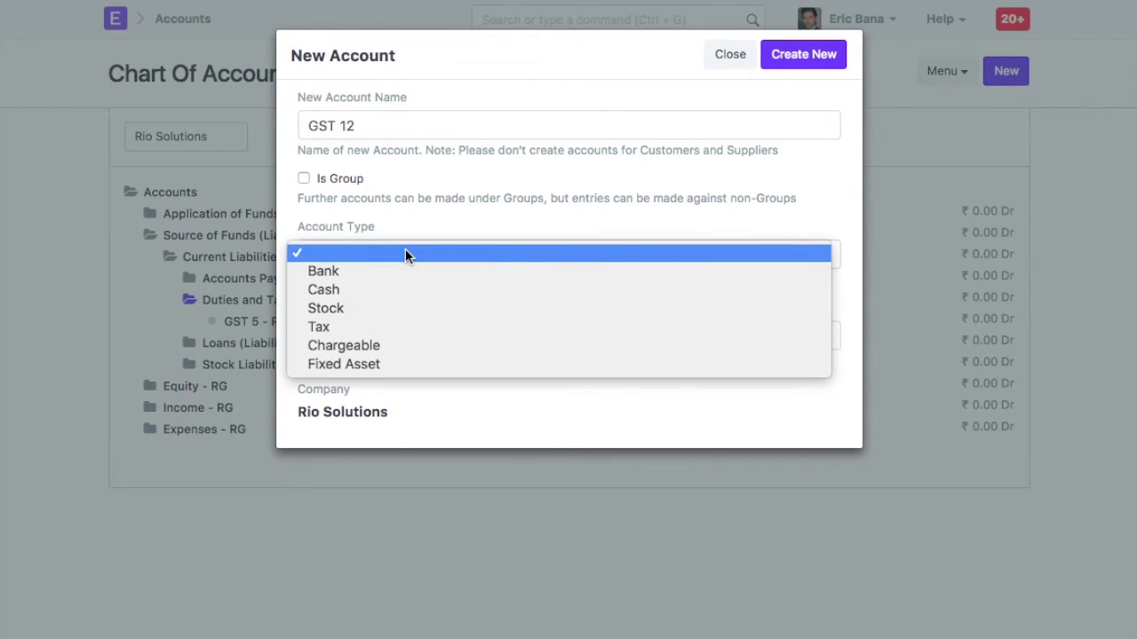
pyautogui.click(398, 327)
pyautogui.click(437, 334)
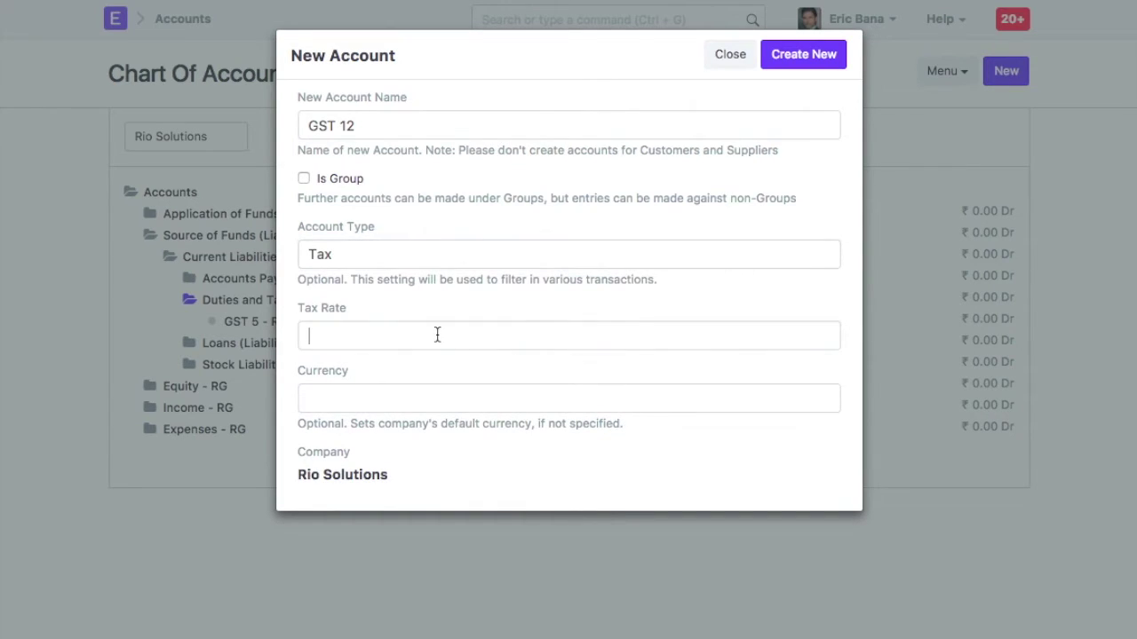
pyautogui.write('12')
pyautogui.click(799, 60)
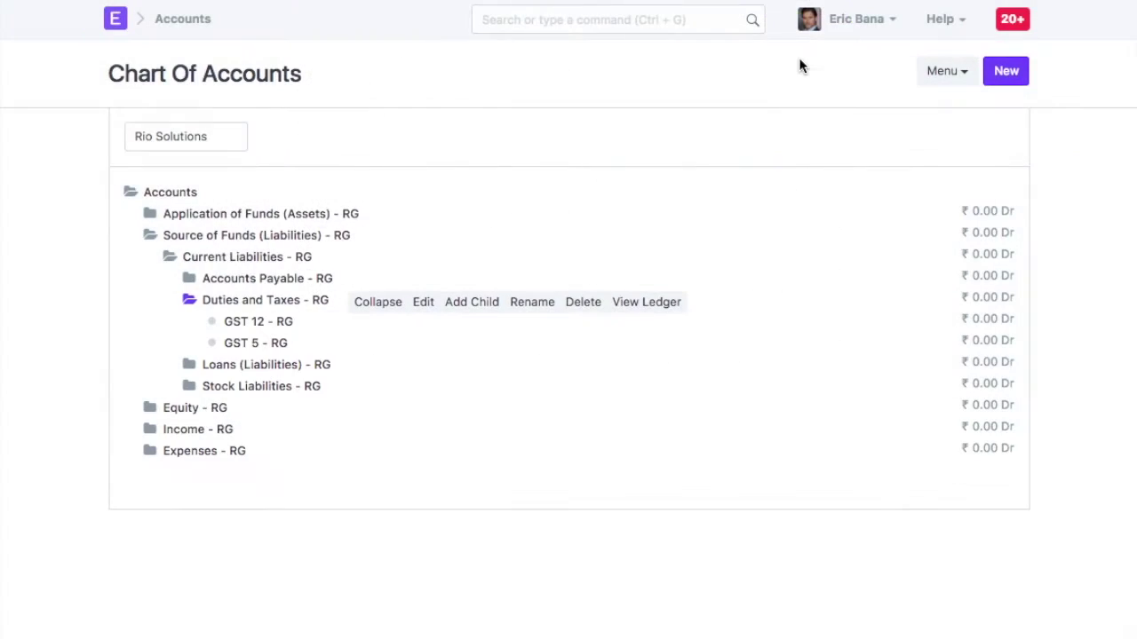
# Step: Change Shipping Expenses - RG's parent from Stock Expenses to Indirect Expenses - RG and save
pyautogui.click(272, 327)
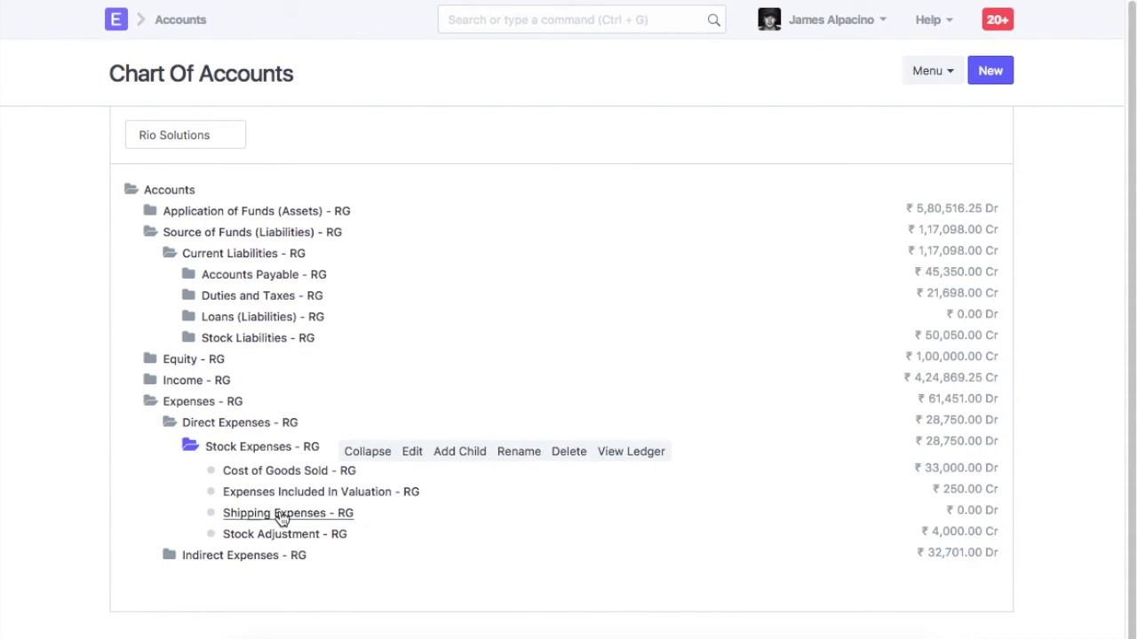
pyautogui.click(278, 515)
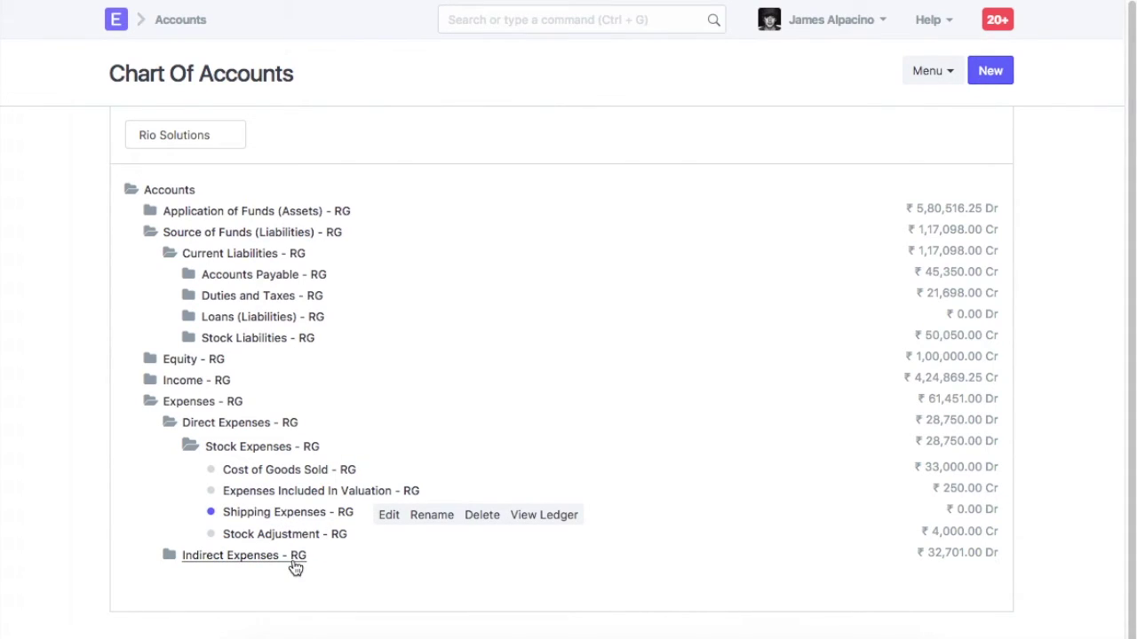
pyautogui.click(389, 517)
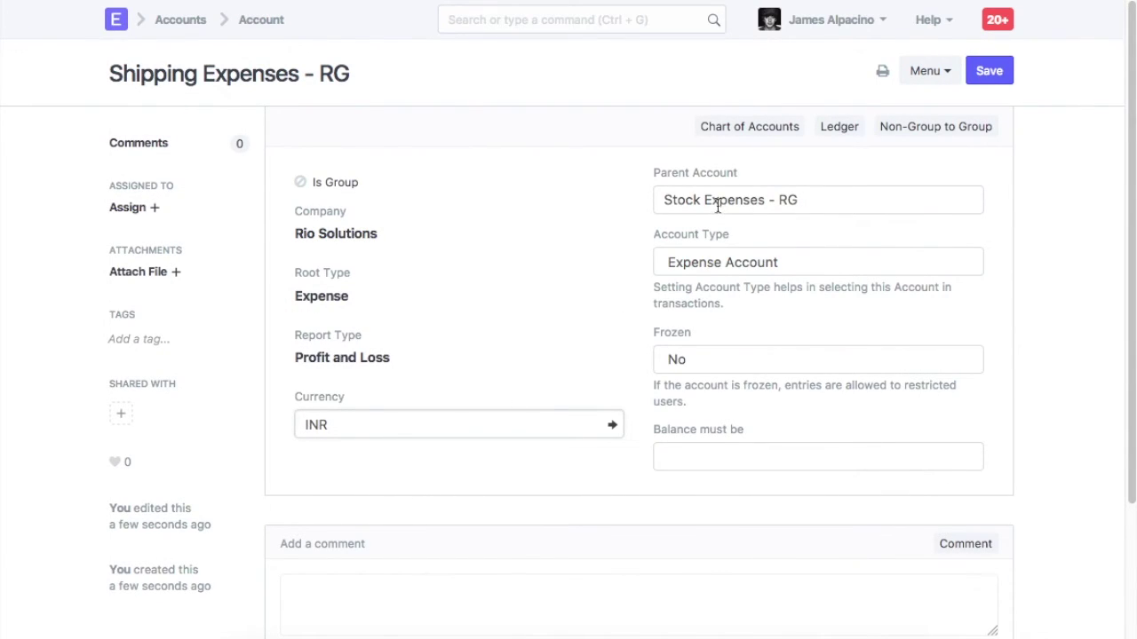
pyautogui.moveTo(806, 204); pyautogui.dragTo(629, 193)
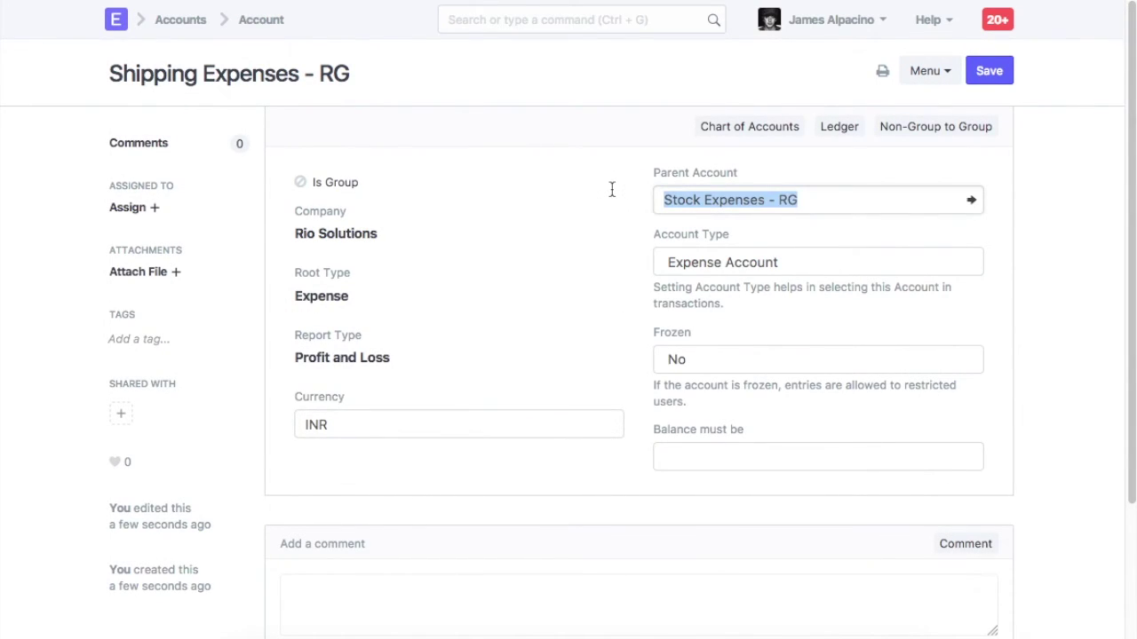
pyautogui.write('in')
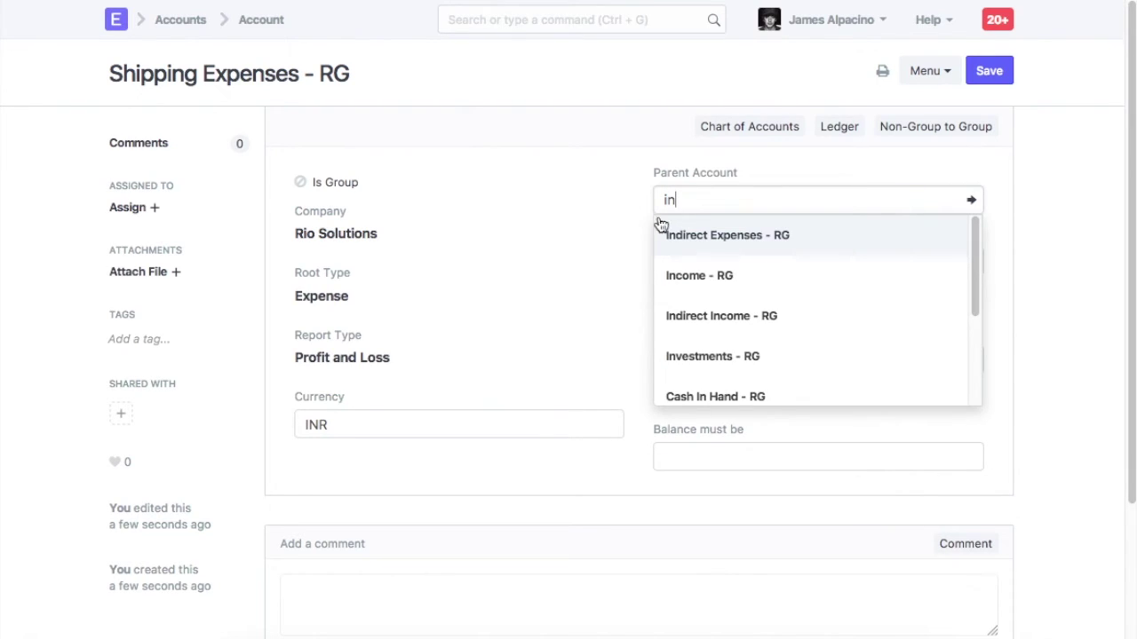
pyautogui.click(733, 238)
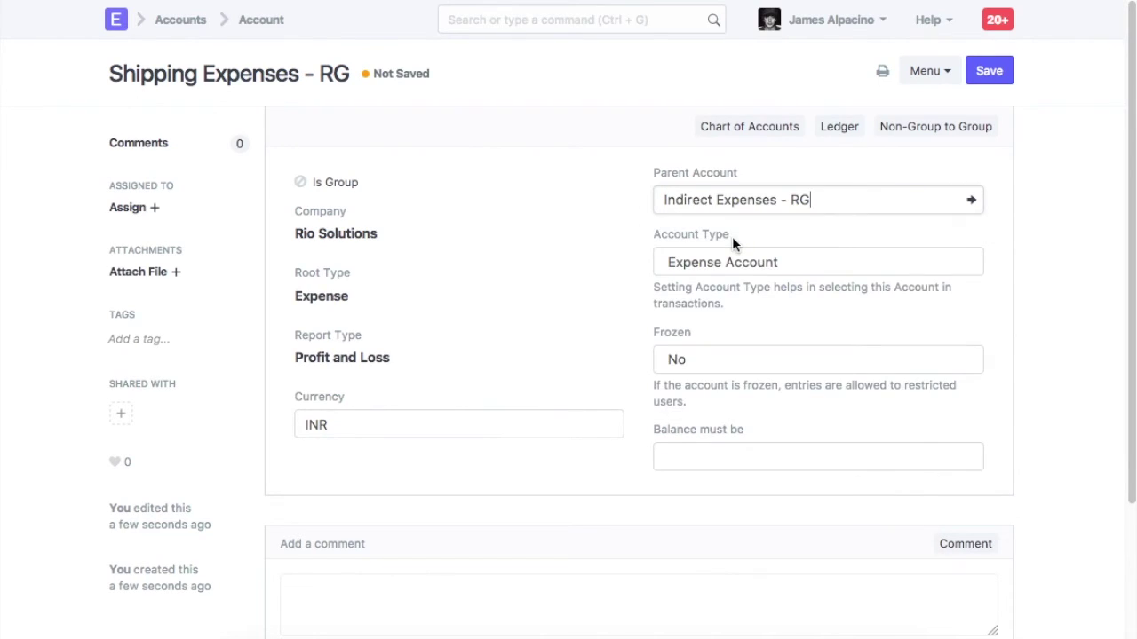
pyautogui.click(1001, 74)
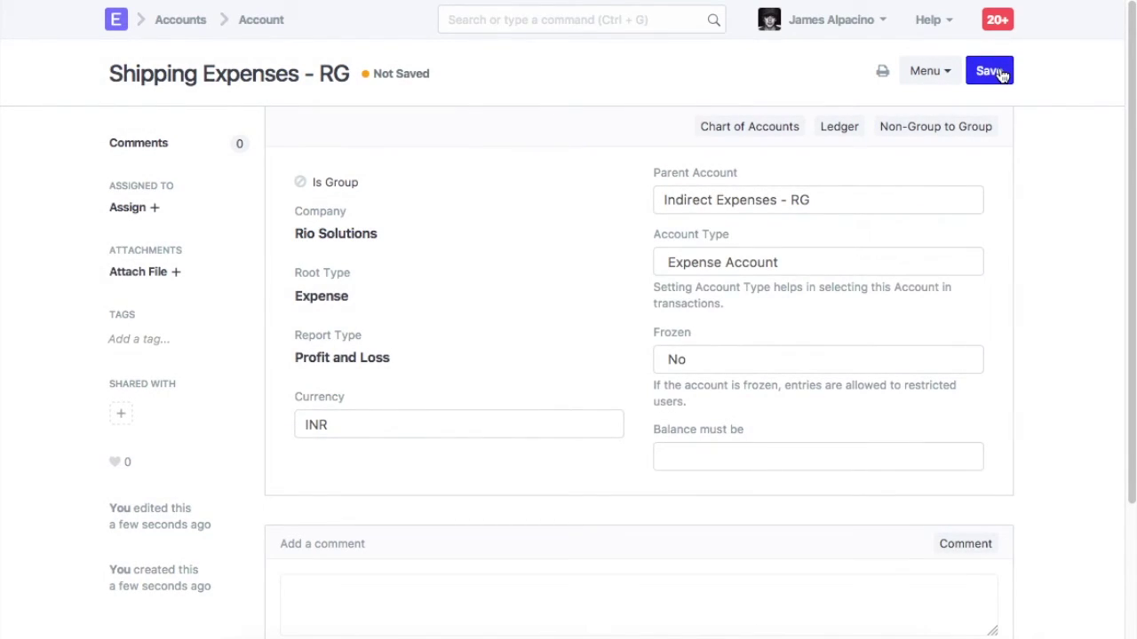
pyautogui.click(753, 126)
# Step: Expand Direct, Stock and Indirect Expenses to verify Shipping Expenses - RG sits under Indirect Expenses
pyautogui.click(153, 302)
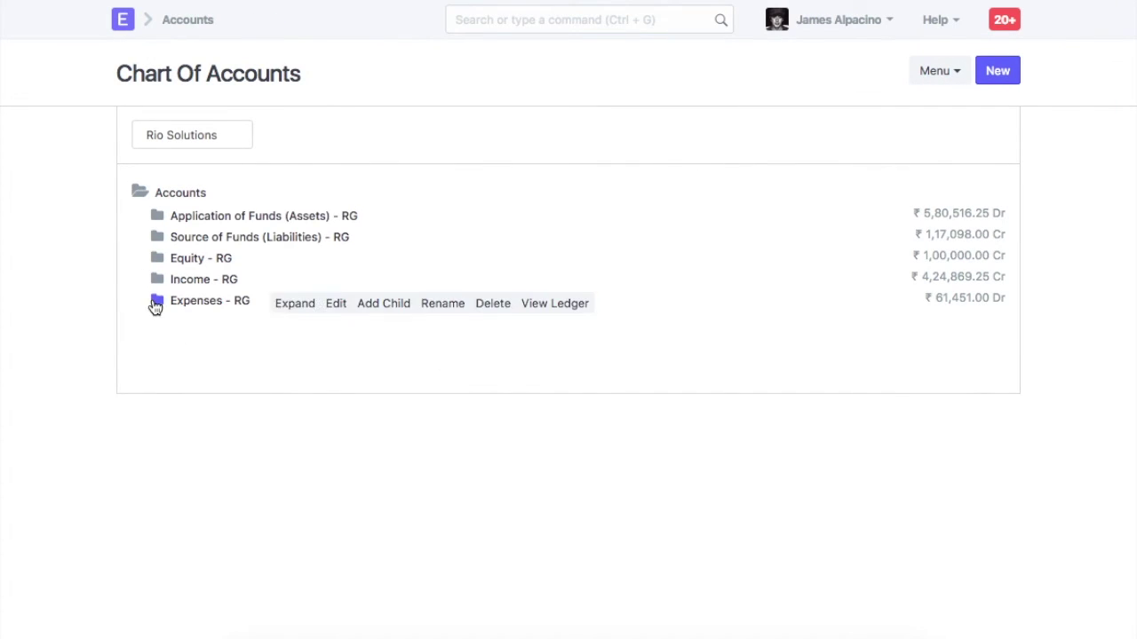
pyautogui.click(176, 320)
pyautogui.click(197, 343)
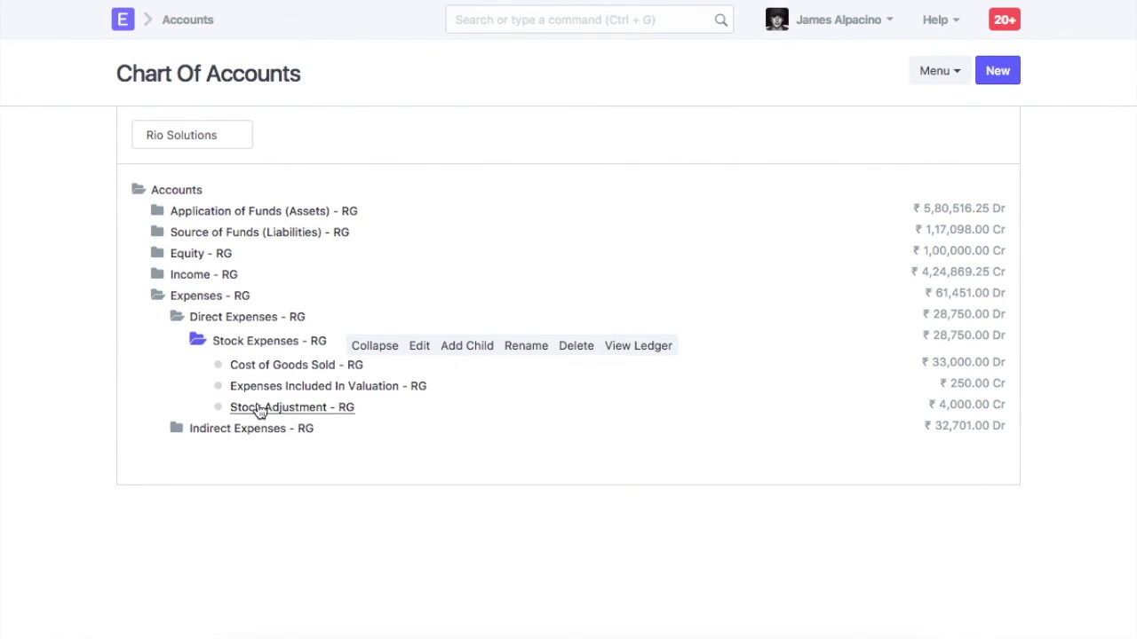
pyautogui.click(177, 428)
pyautogui.scroll(-4, 275, 492)
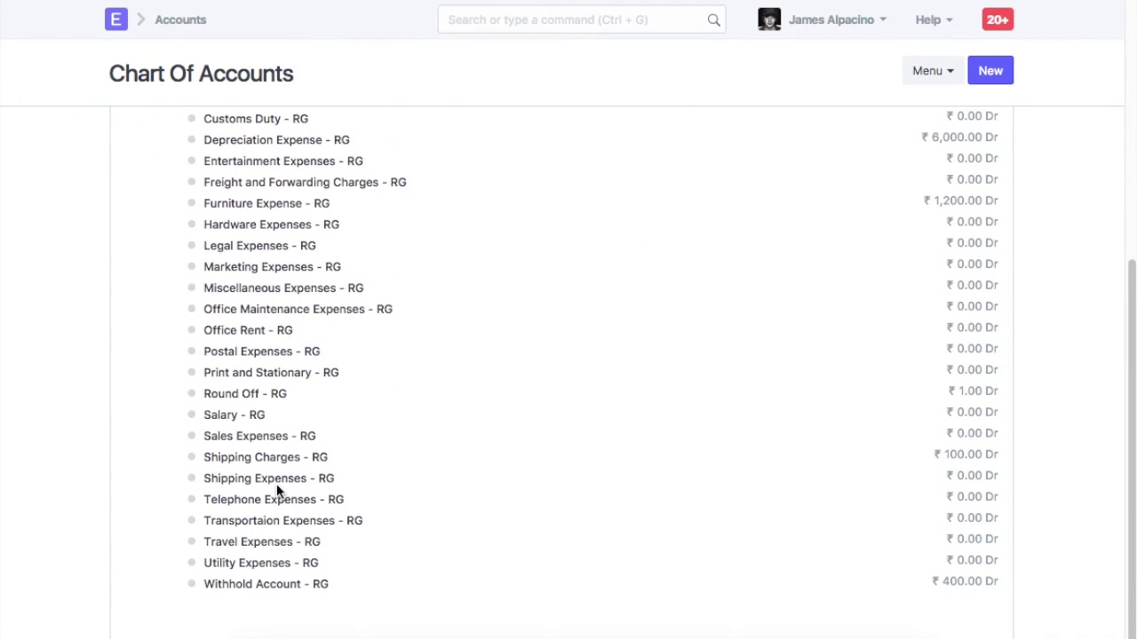
pyautogui.click(277, 478)
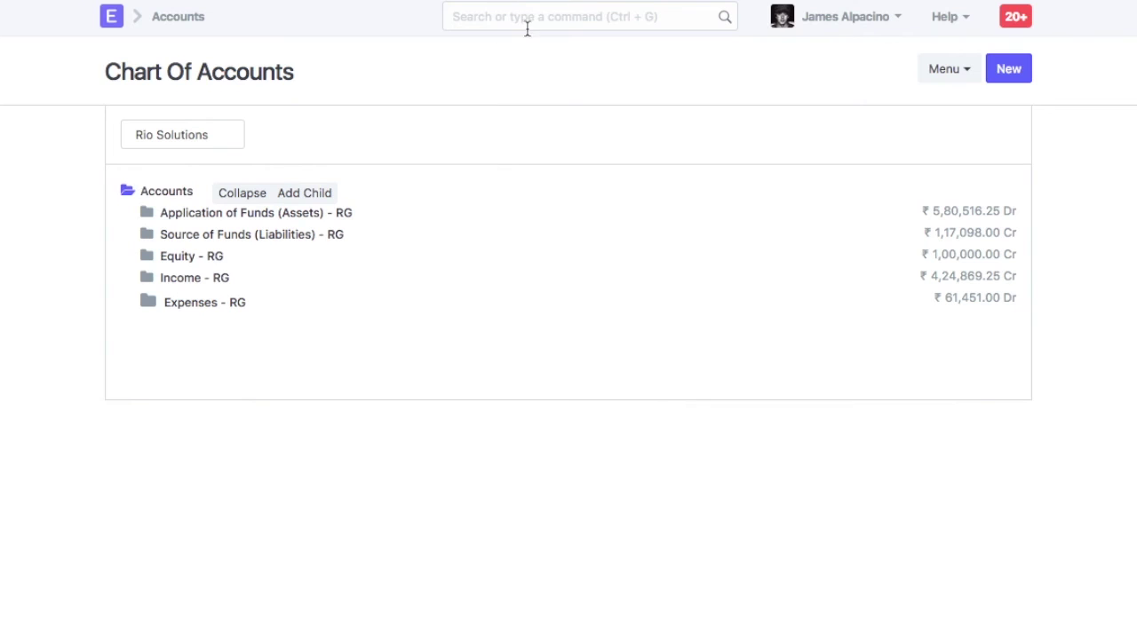
# Step: Search 'compa' for the Company list, open Rio Solutions and scroll to its default accounts
pyautogui.click(527, 20)
pyautogui.write('compa')
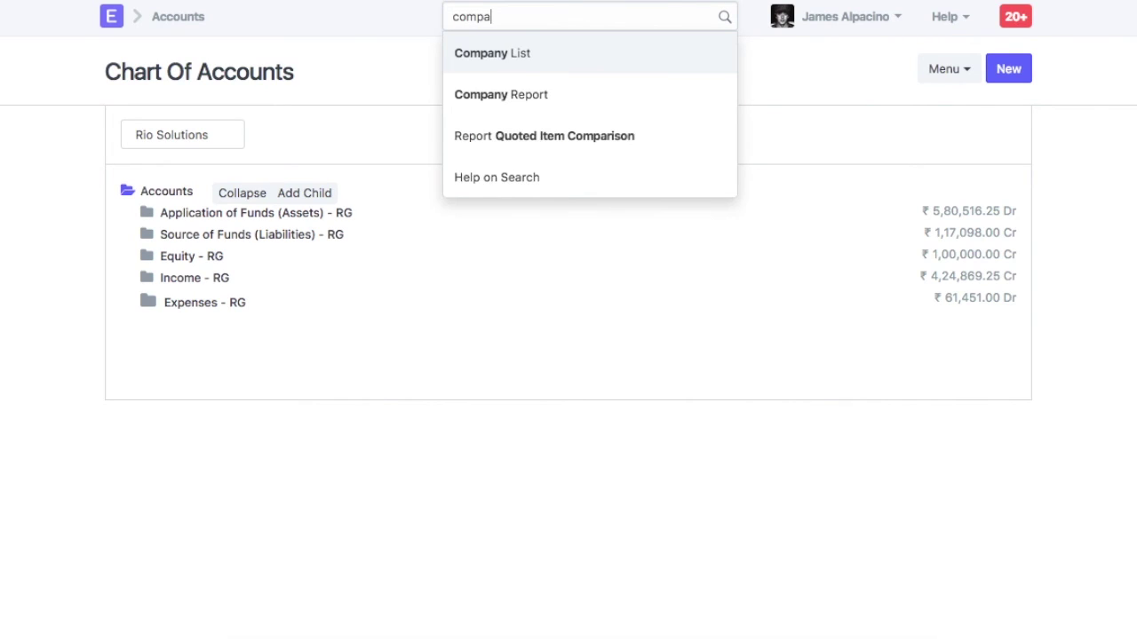
pyautogui.click(514, 62)
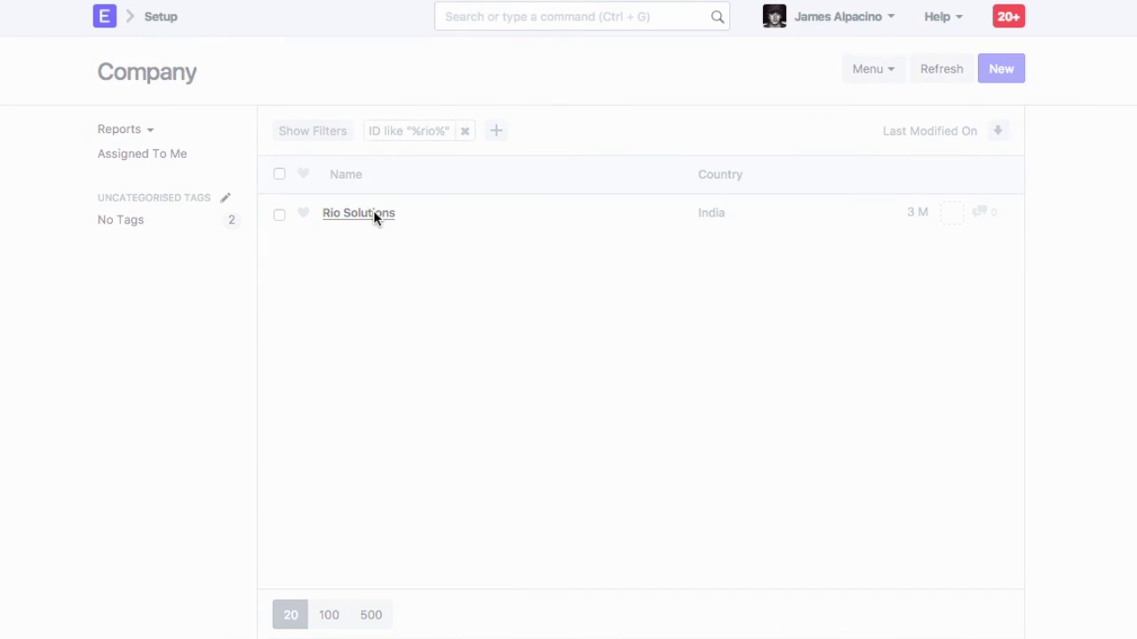
pyautogui.click(375, 216)
pyautogui.scroll(-2, 462, 232)
pyautogui.scroll(-3, 478, 240)
pyautogui.scroll(-1, 427, 248)
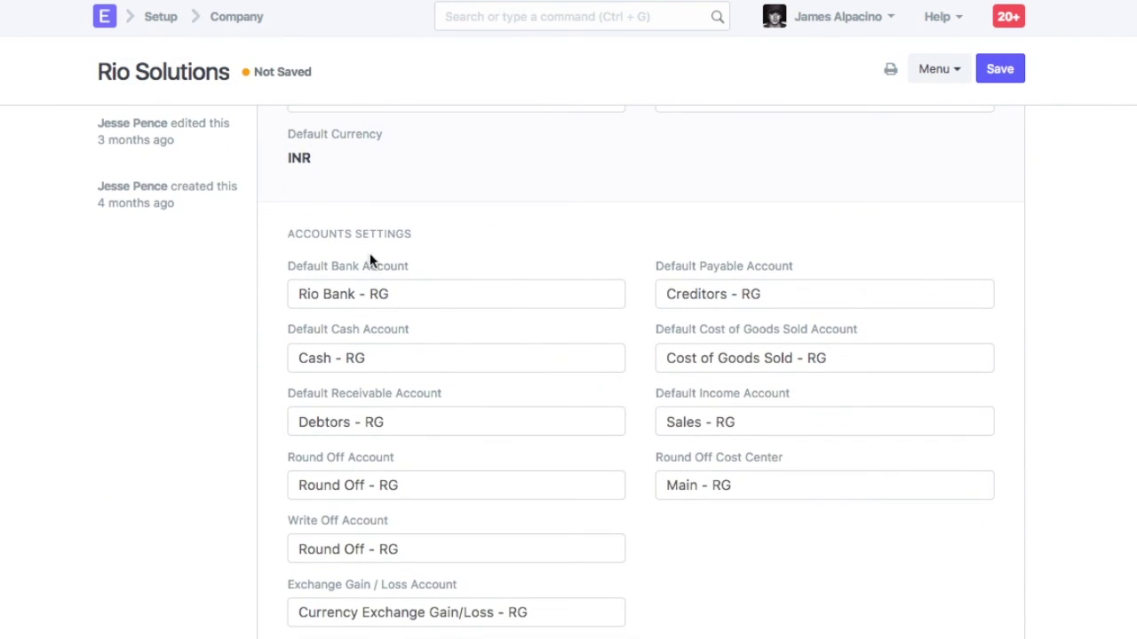
pyautogui.scroll(-1, 390, 276)
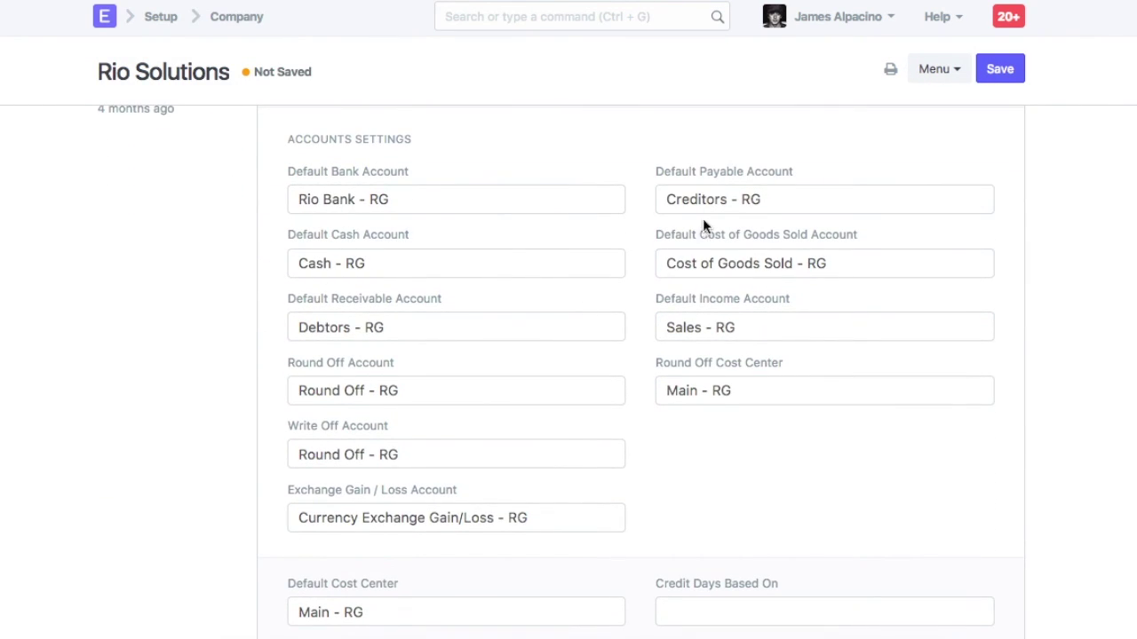